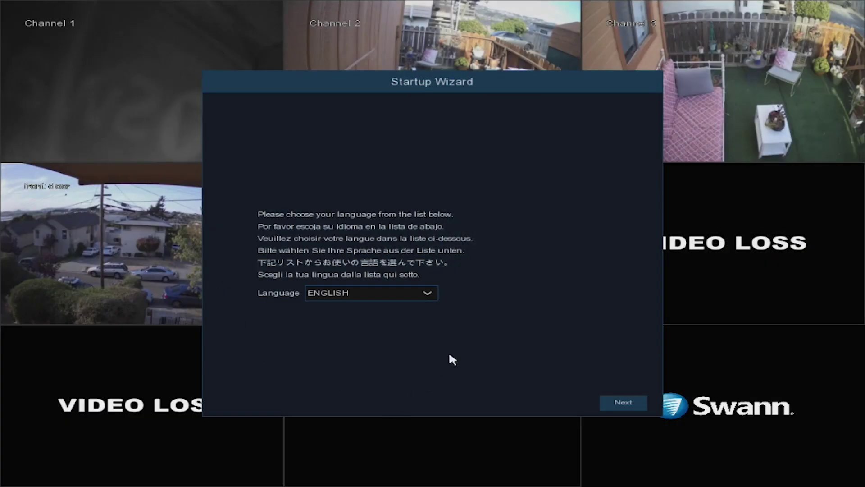
- Keep ENGLISH as the wizard language and advance to the welcome overview page
left_click(427, 293)
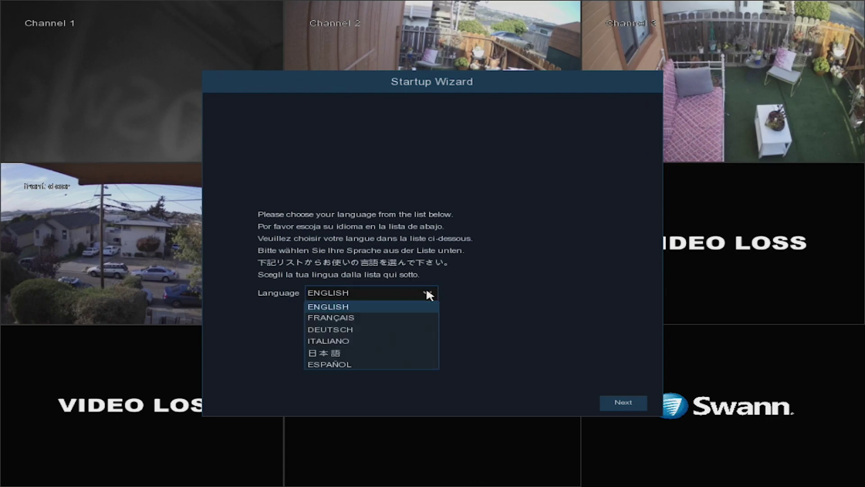
left_click(427, 293)
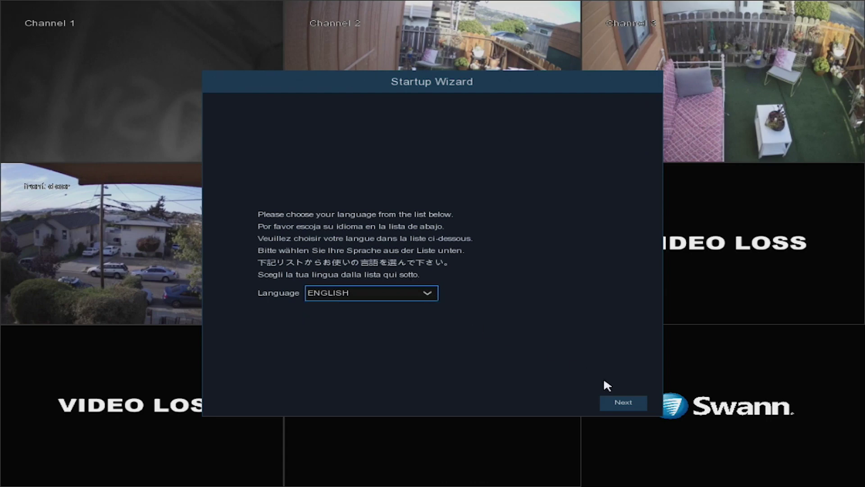
left_click(625, 402)
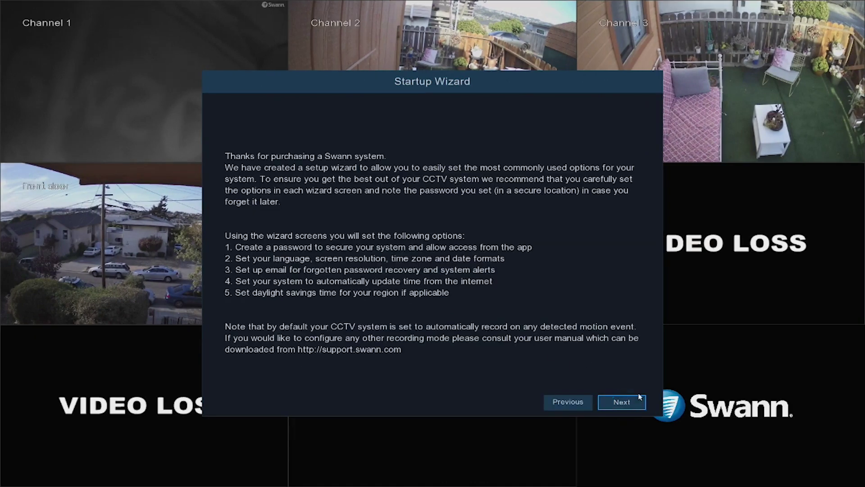
- Create and confirm a six-character admin password, reaching General System Configuration
left_click(624, 402)
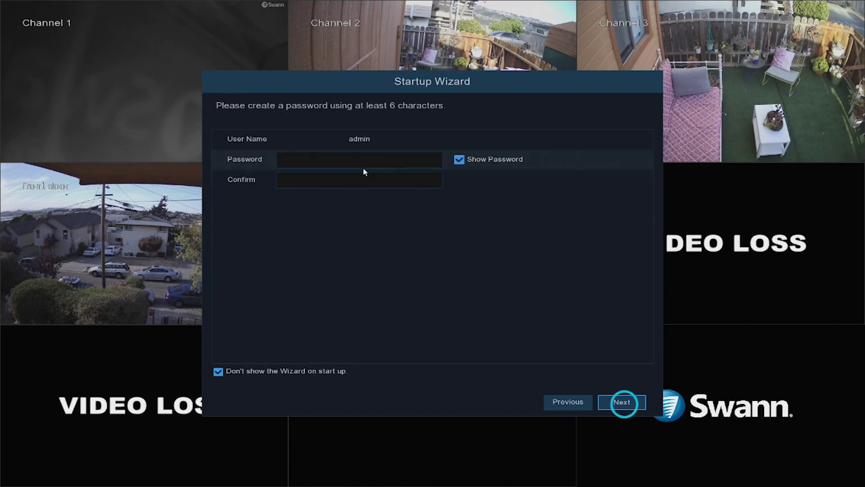
left_click(359, 167)
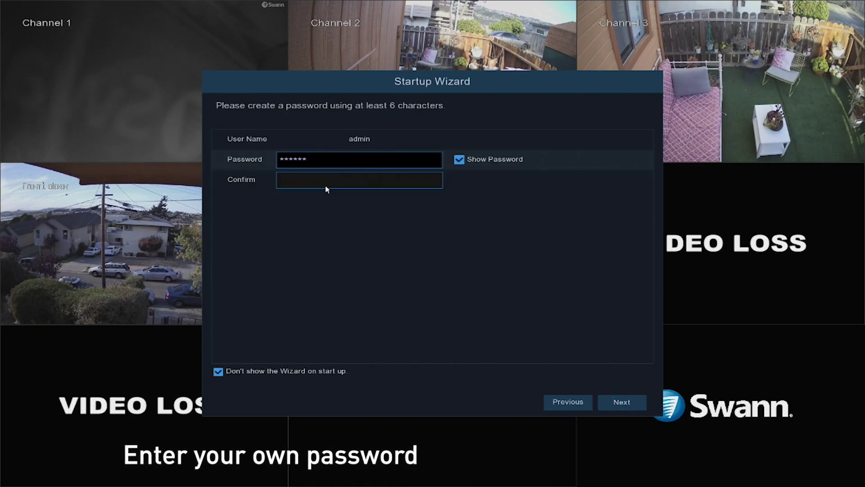
left_click(325, 186)
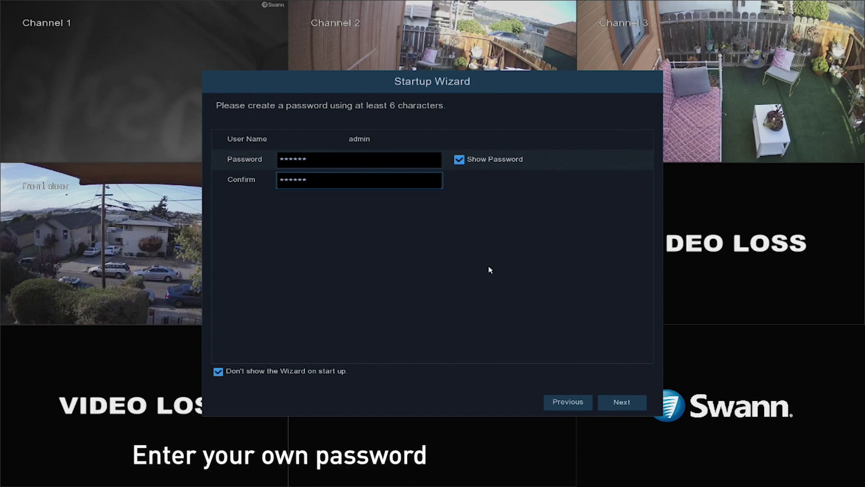
left_click(623, 402)
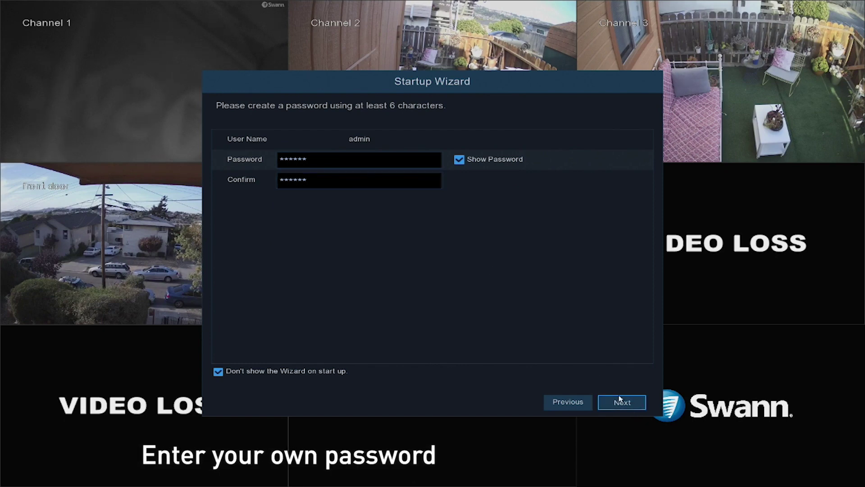
left_click(385, 145)
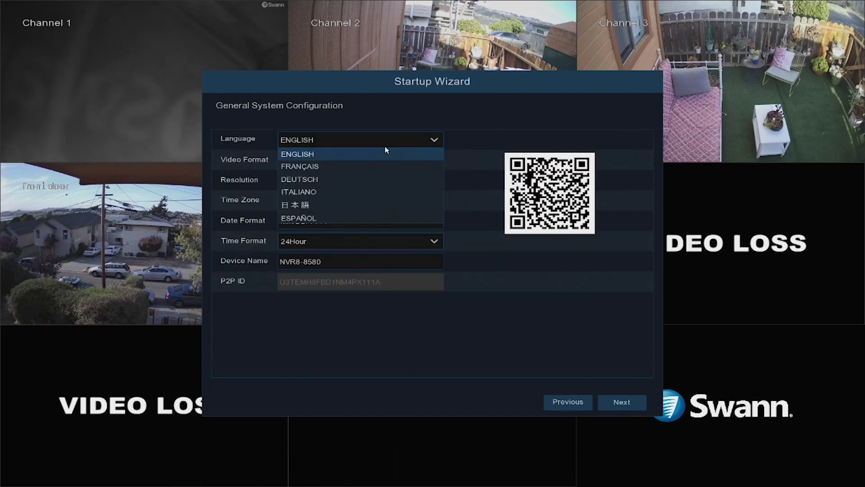
- Keep ENGLISH and PAL, and set the resolution to 1080P(1920x1080)
left_click(385, 150)
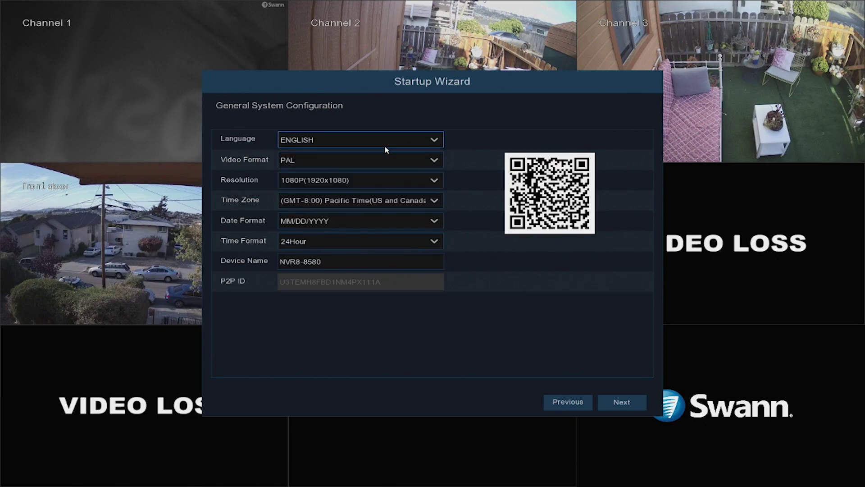
left_click(387, 161)
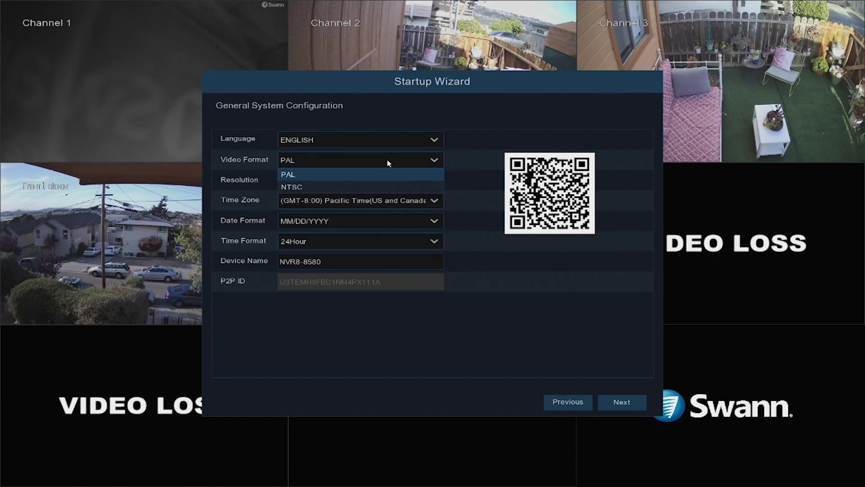
left_click(387, 162)
left_click(378, 180)
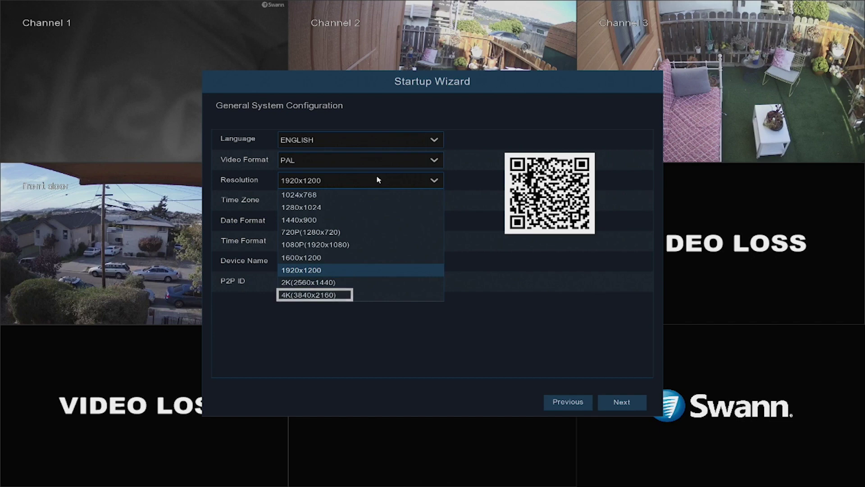
left_click(315, 244)
- Keep Pacific Time, MM/DD/YYYY and 24Hour formats, then apply the system settings
left_click(409, 203)
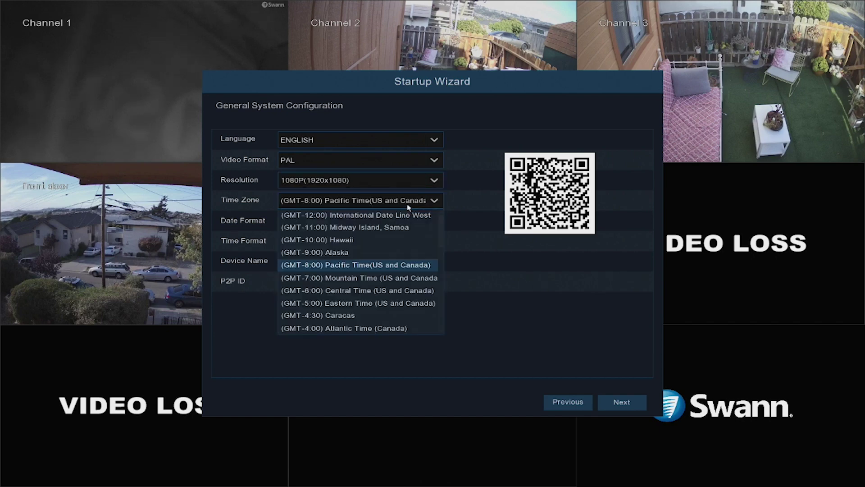
left_click(409, 206)
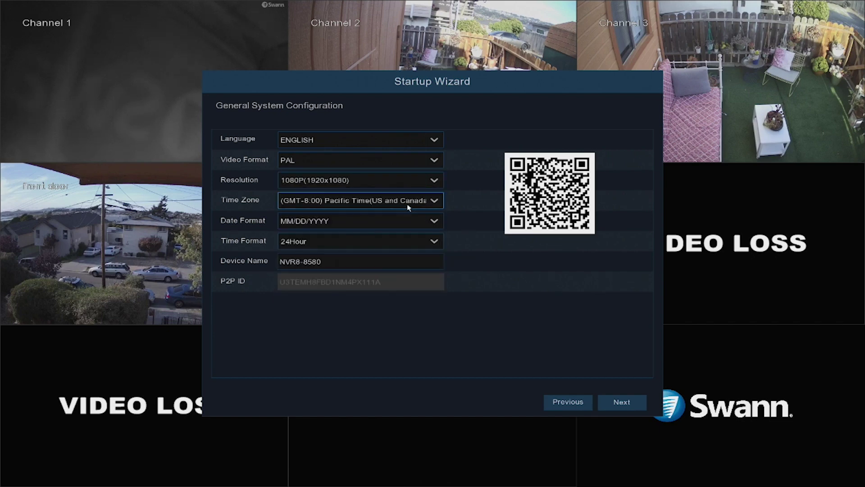
left_click(384, 222)
left_click(384, 223)
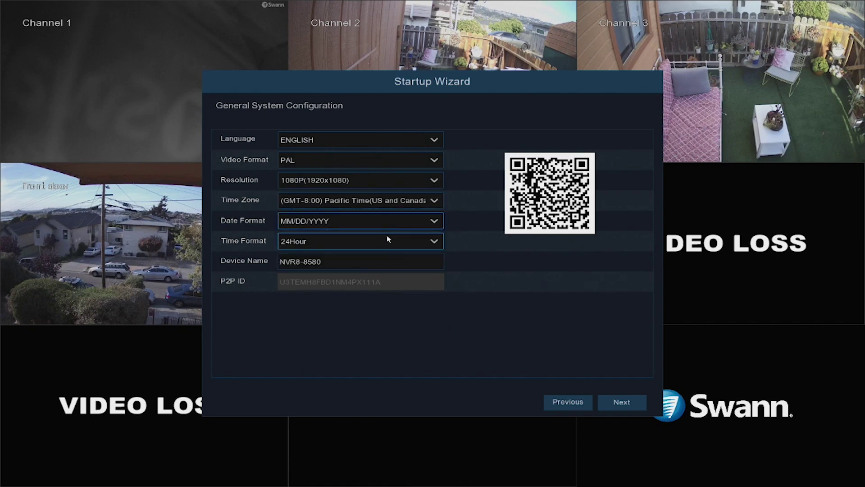
left_click(388, 239)
left_click(387, 239)
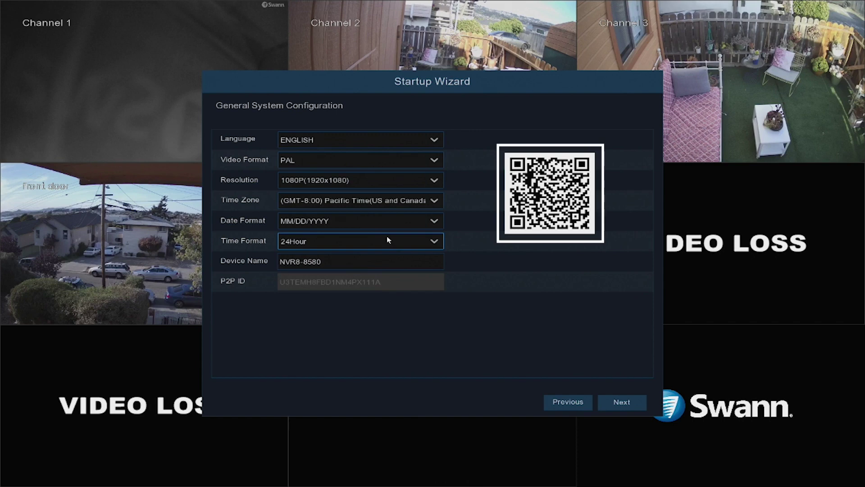
left_click(636, 400)
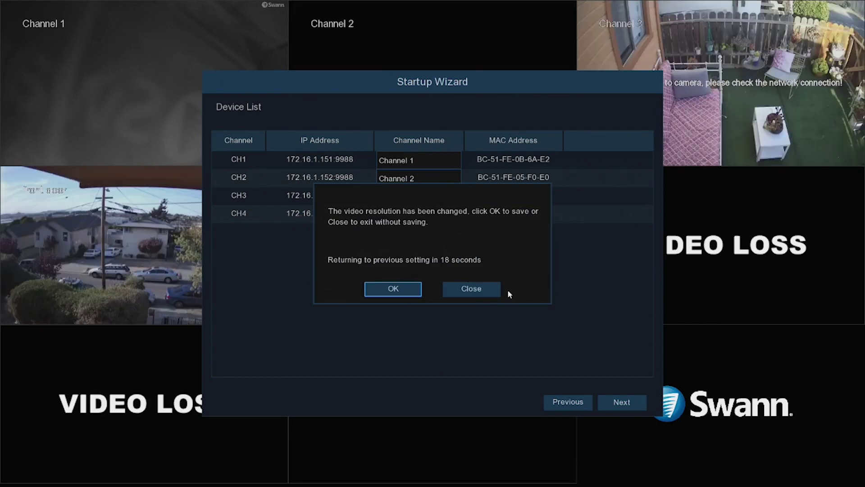
- Accept the prompt to keep the new 1080P video resolution
left_click(417, 293)
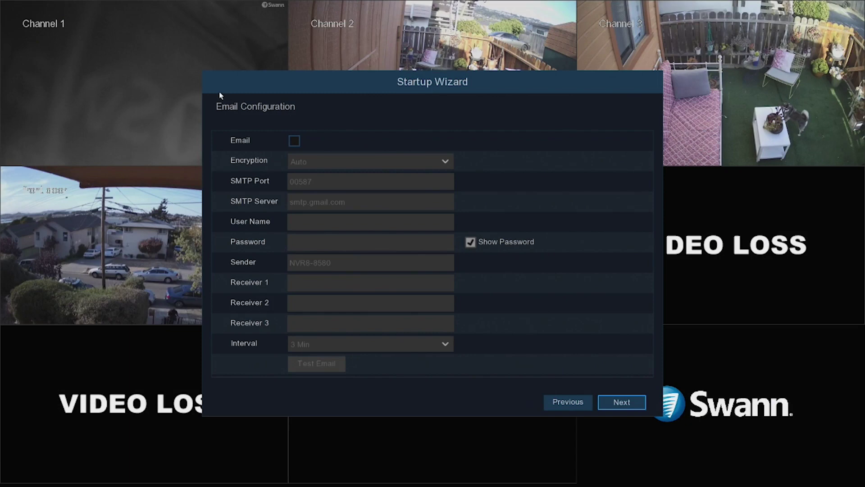
- Turn on email alerts and enter the Gmail account address as the User Name
left_click(292, 144)
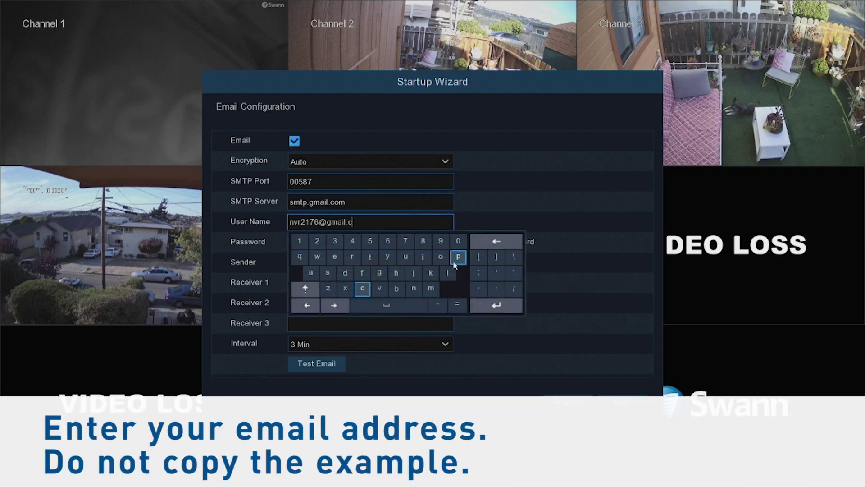
left_click(442, 258)
left_click(431, 289)
left_click(494, 306)
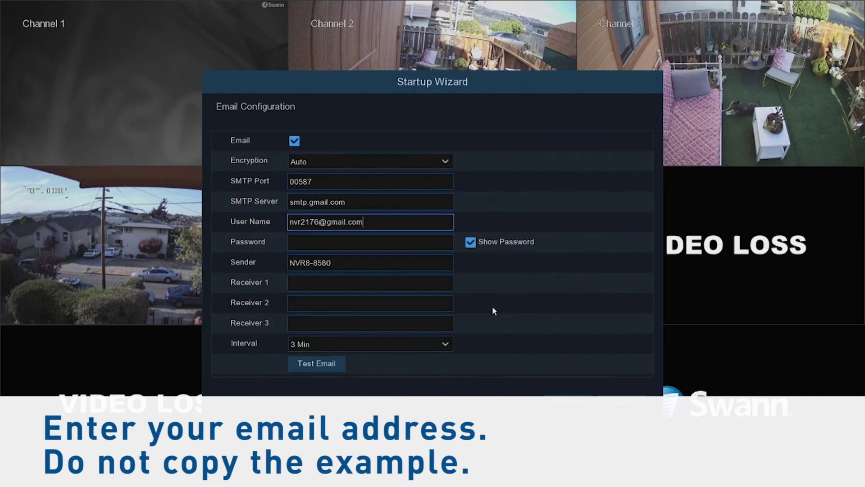
- Enter the email account's password in the Password field
left_click(377, 241)
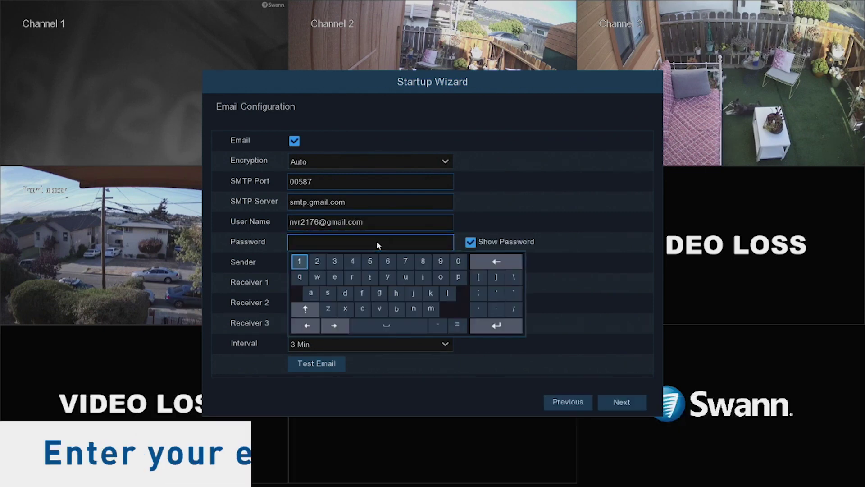
type("******")
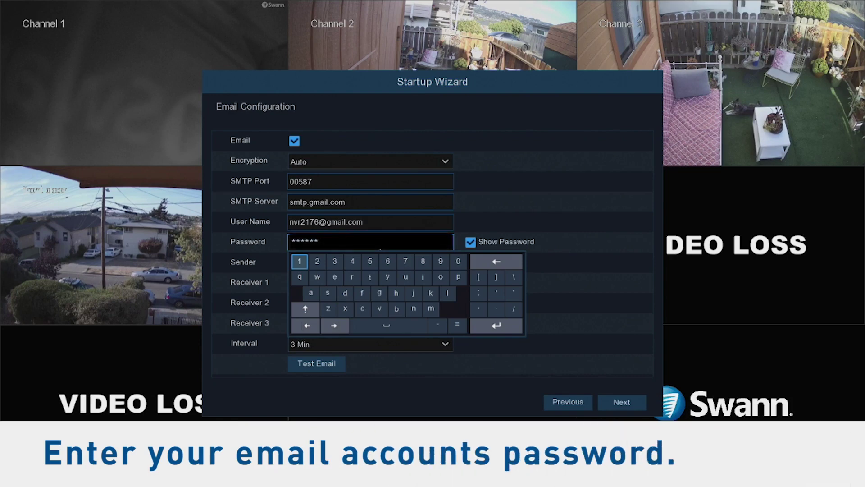
left_click(496, 326)
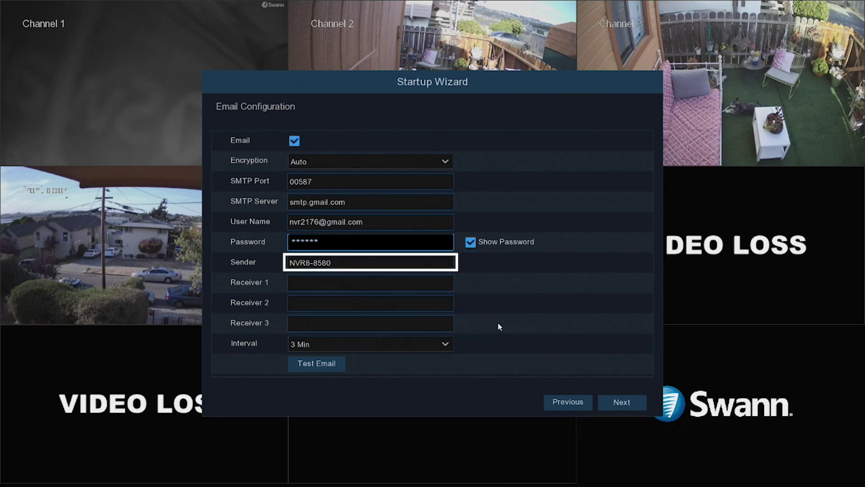
- Enter the account's own email address as Receiver 1
left_click(413, 349)
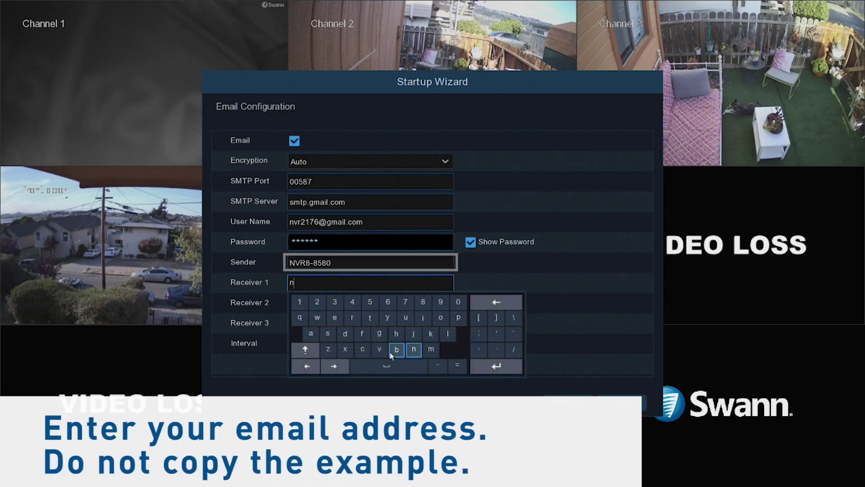
left_click(379, 349)
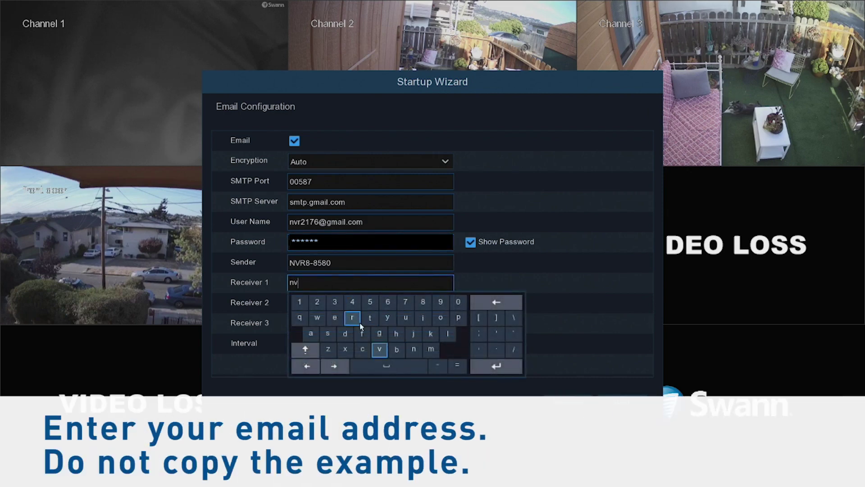
left_click(360, 323)
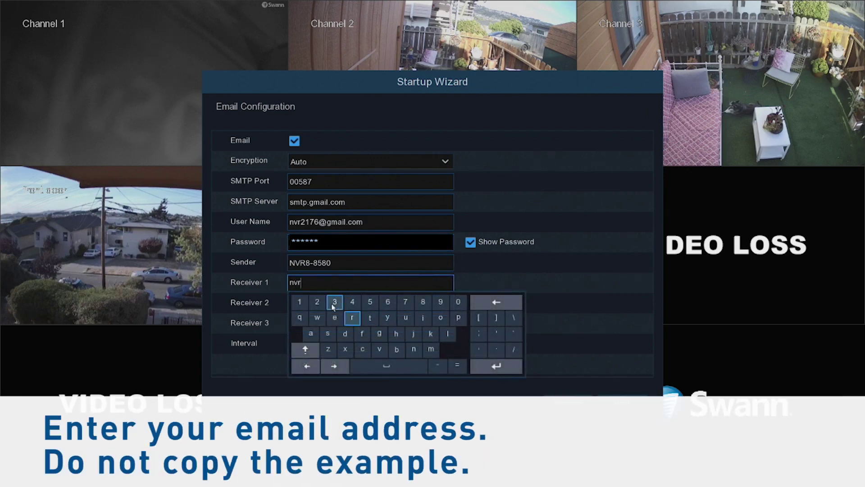
left_click(301, 301)
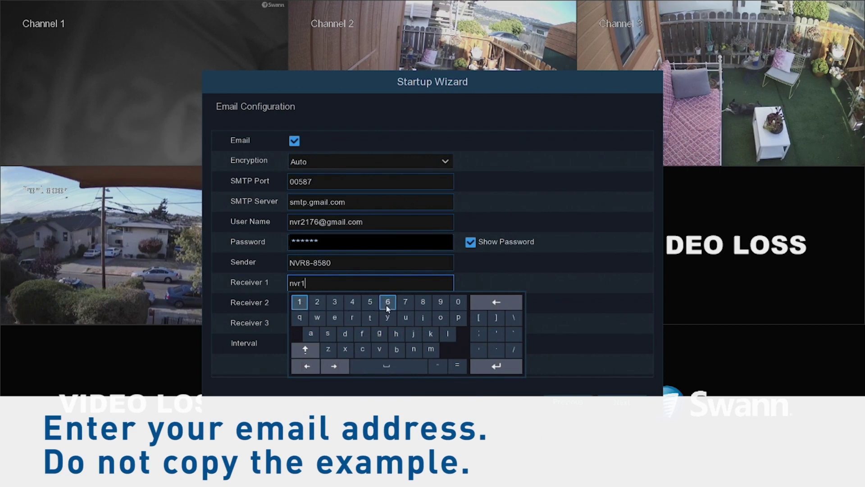
left_click(406, 302)
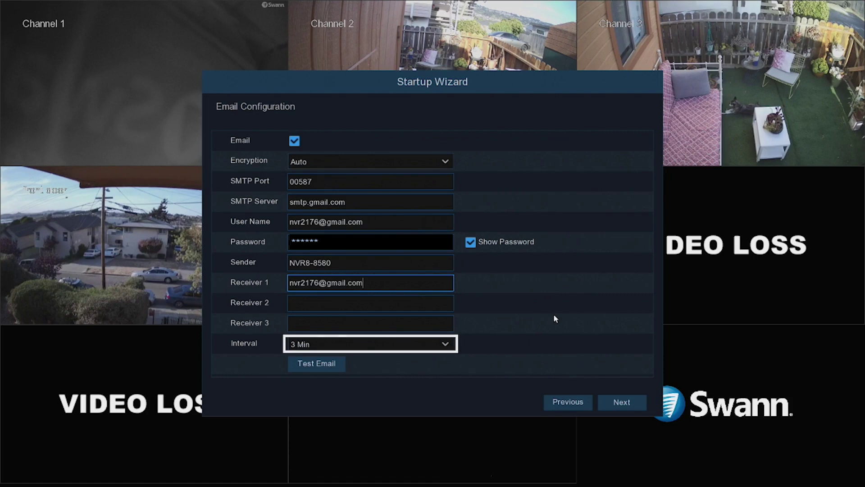
- Send a test email and open the received testing e-mail in the Gmail inbox
left_click(328, 366)
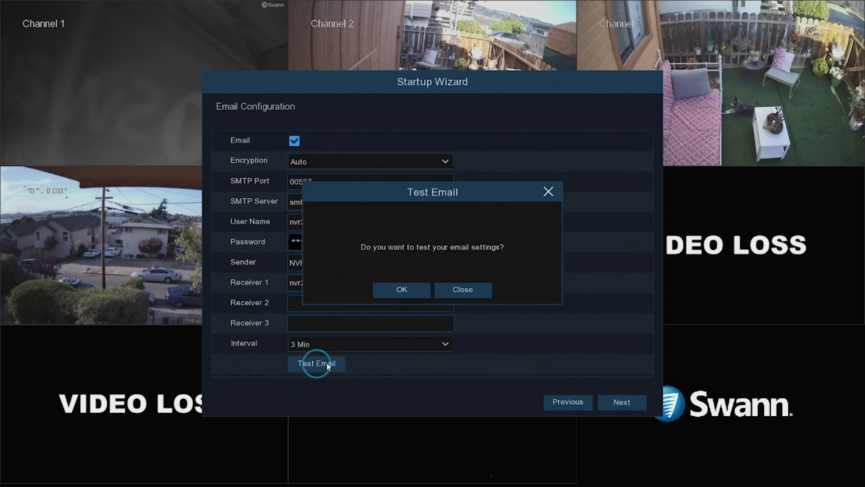
left_click(404, 289)
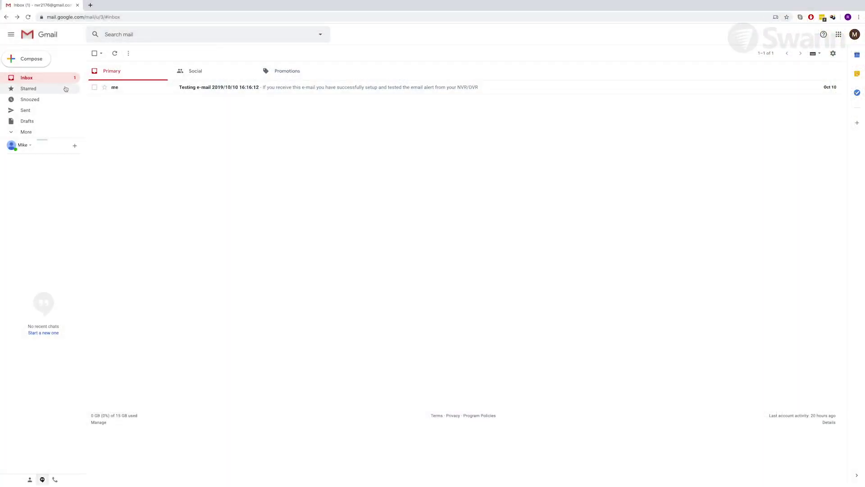
left_click(209, 89)
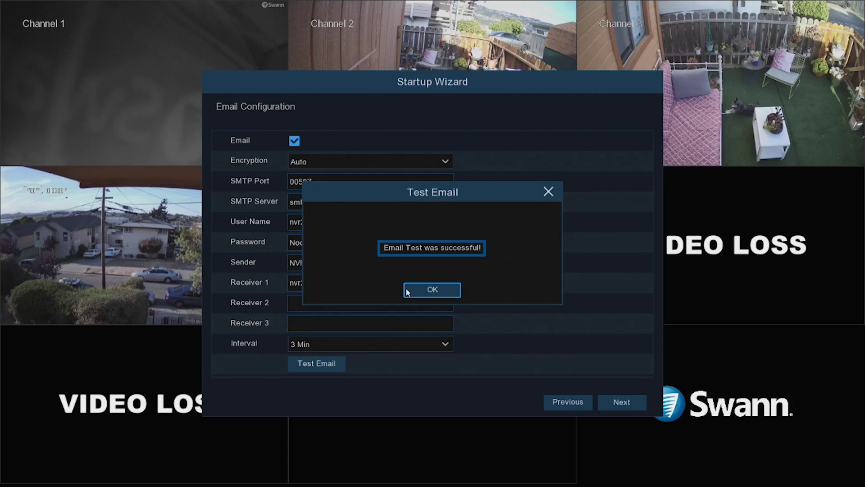
- Dismiss the test result and sync the clock from pool.ntp.org with NTP enabled
left_click(407, 290)
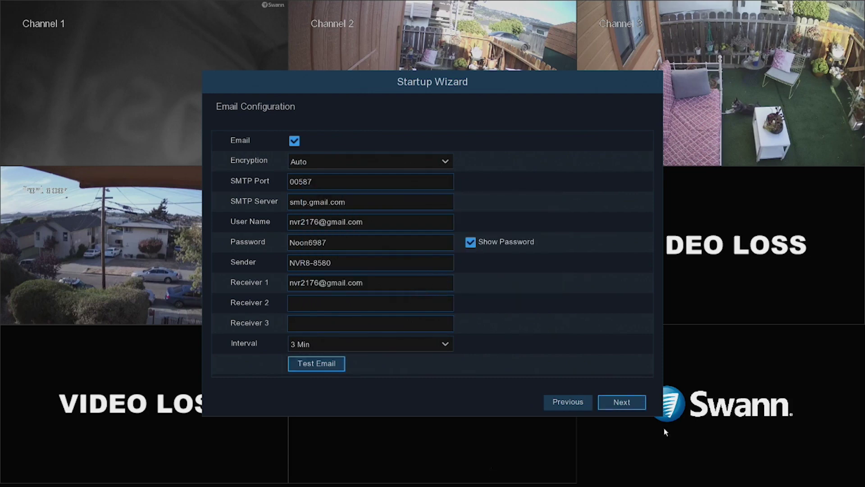
left_click(621, 402)
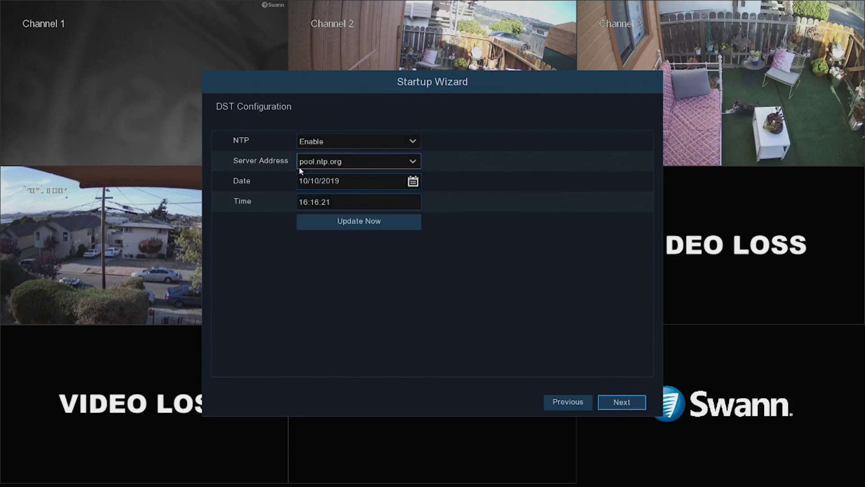
left_click(395, 225)
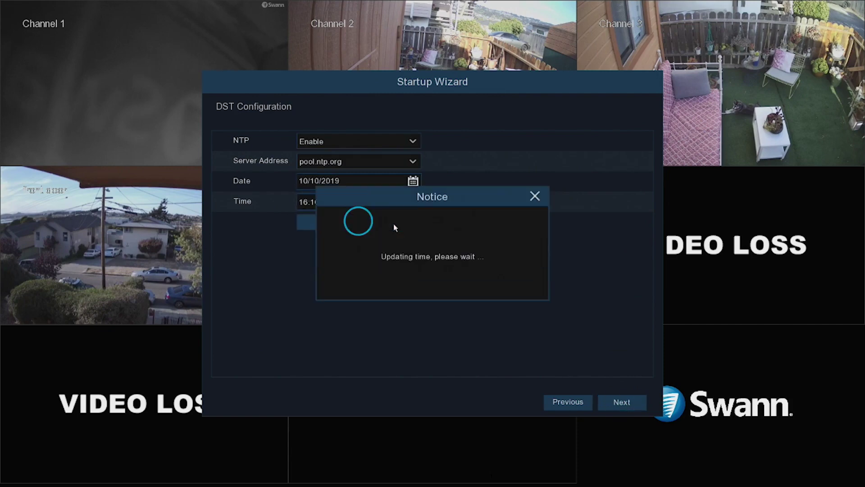
left_click(434, 284)
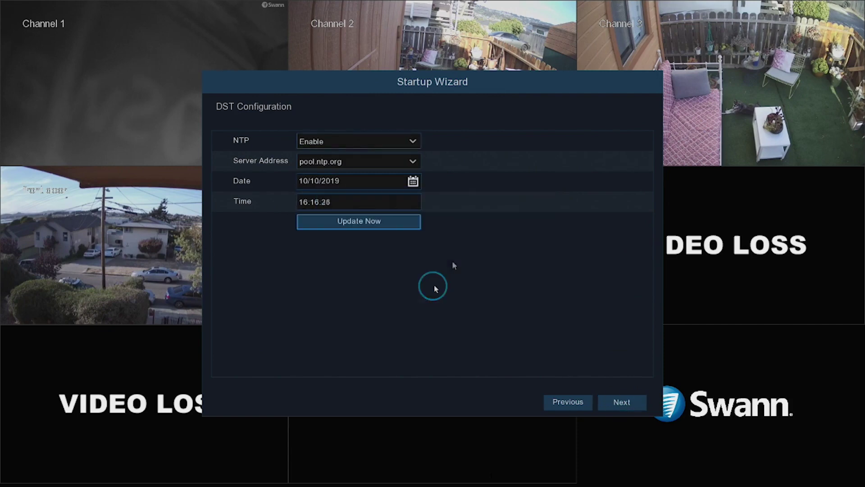
- Enable DST with a 1 Hour offset and finish, saving the wizard settings
left_click(608, 402)
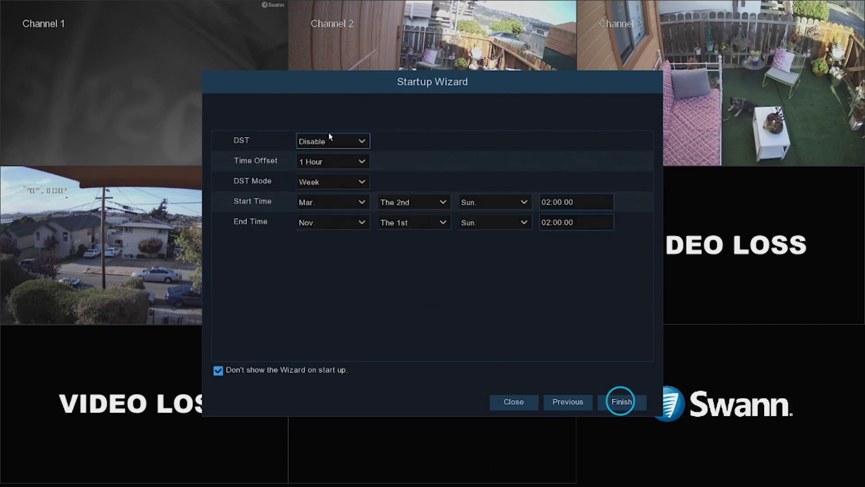
left_click(338, 146)
left_click(332, 169)
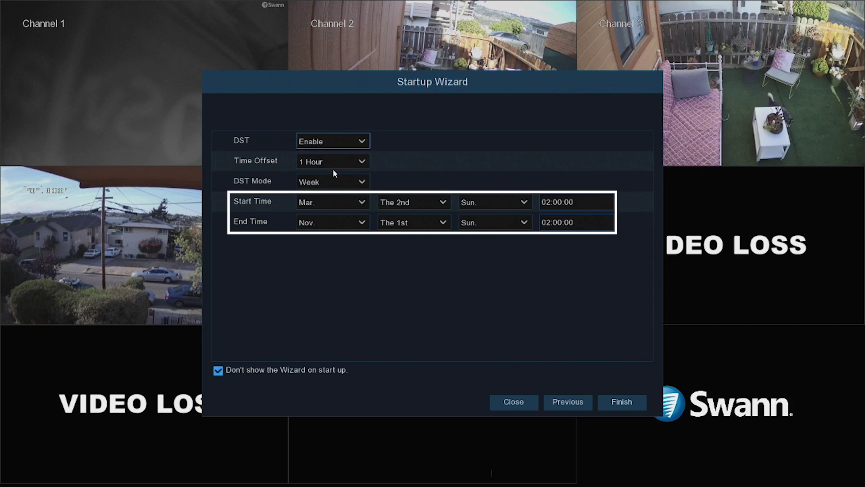
left_click(617, 403)
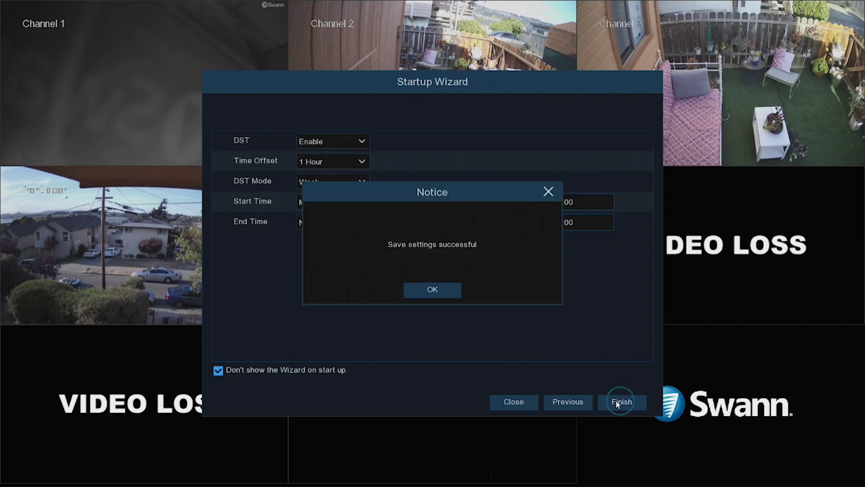